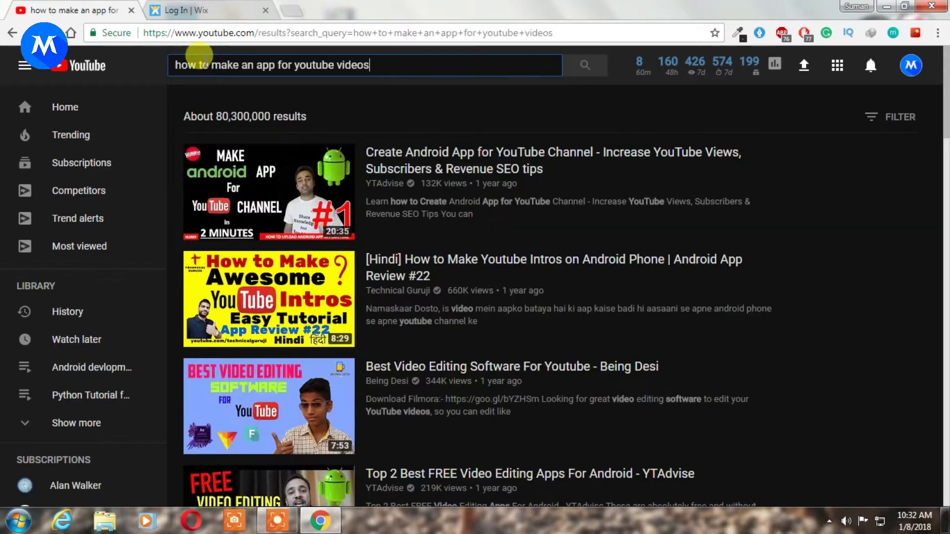
Extend the YouTube search query with 'using android studio' and run it
{"action": "scroll", "coordinate": [478, 364], "scroll_direction": "down", "scroll_amount": 3}
{"action": "scroll", "coordinate": [480, 363], "scroll_direction": "down", "scroll_amount": 9}
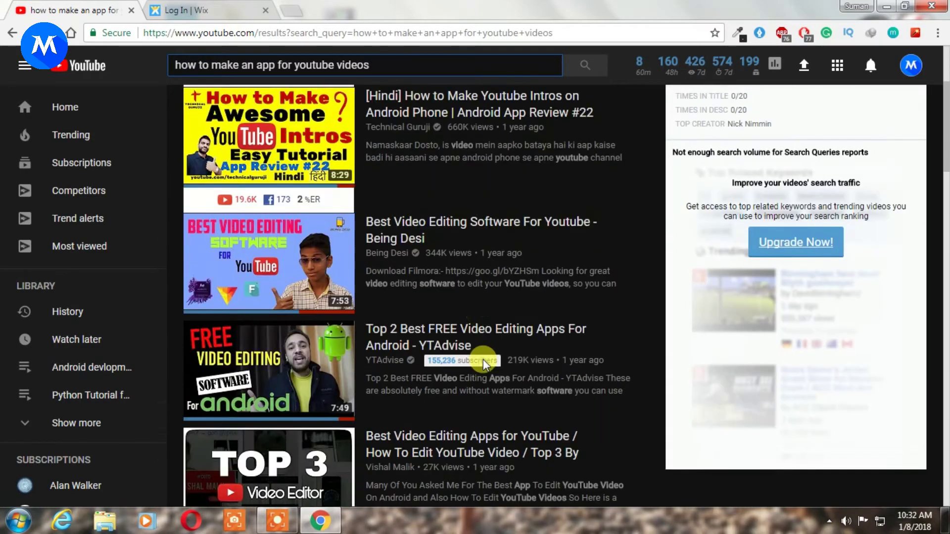
{"action": "scroll", "coordinate": [484, 365], "scroll_direction": "down", "scroll_amount": 2}
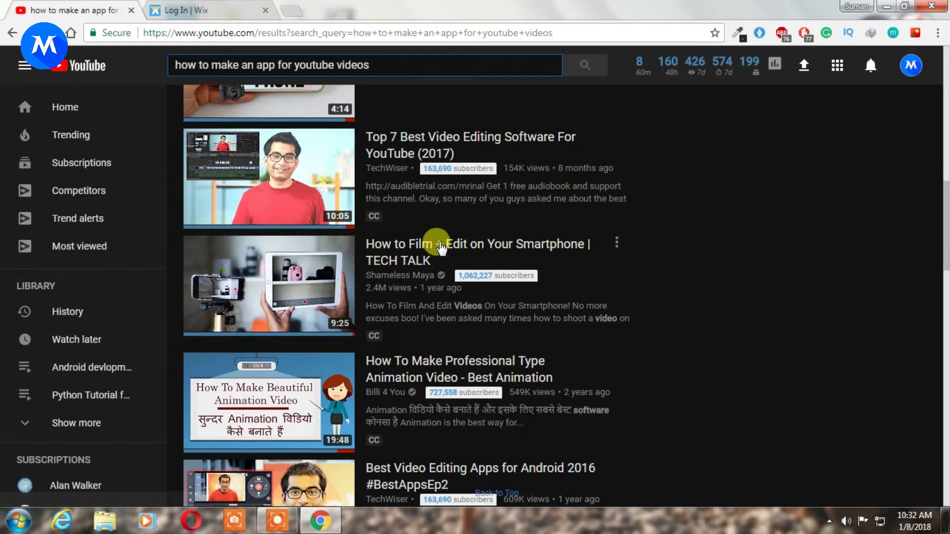
{"action": "left_click", "coordinate": [454, 57]}
{"action": "type", "text": "us"}
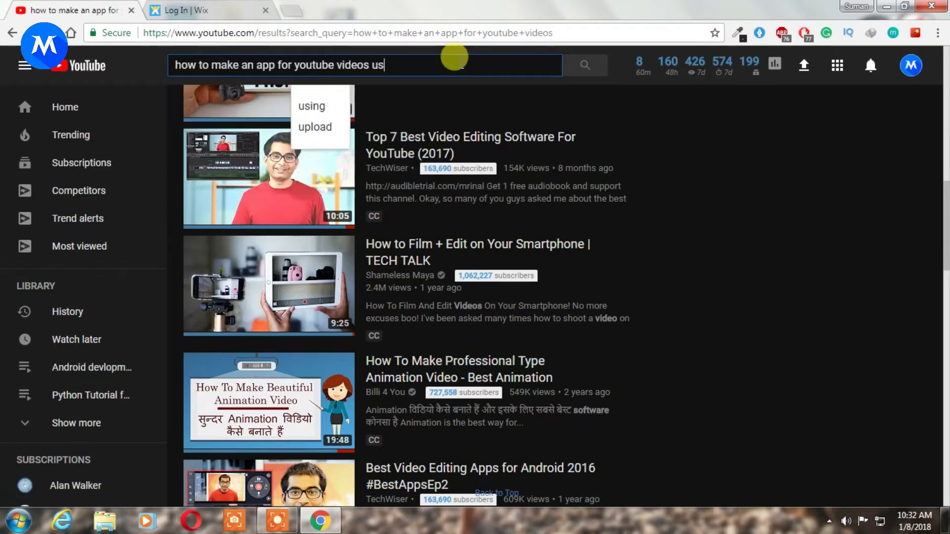
{"action": "type", "text": "ing android s"}
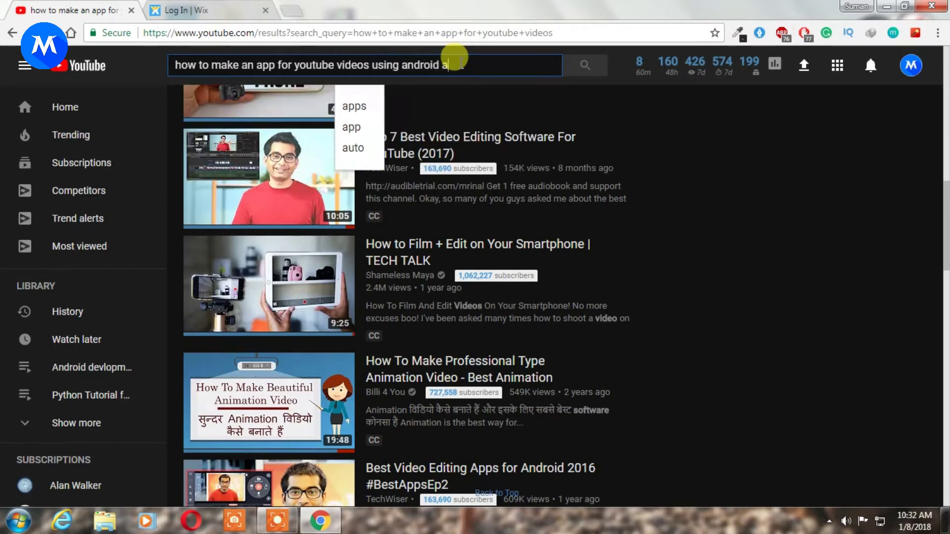
{"action": "type", "text": "tudio"}
{"action": "key", "text": "Return"}
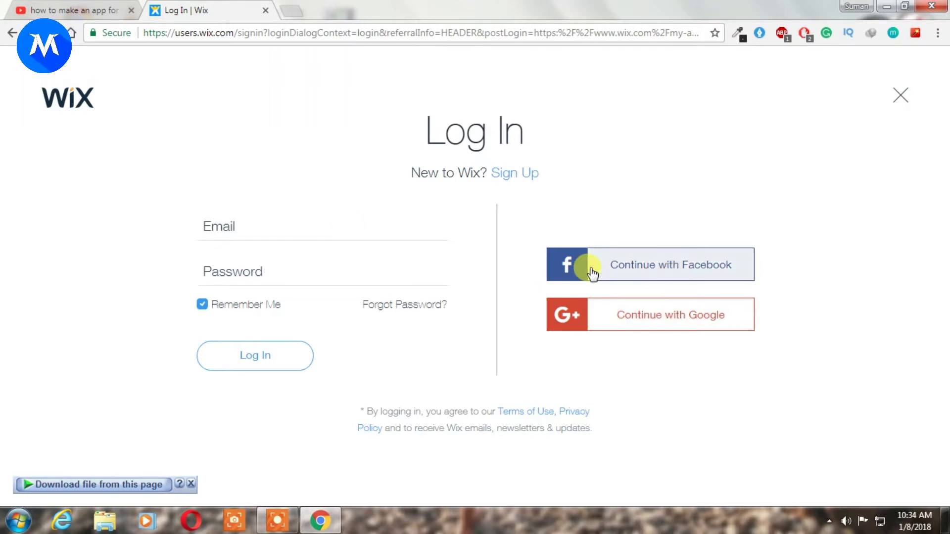
Fill in the email and password fields on the Wix login form
{"action": "left_click", "coordinate": [259, 233]}
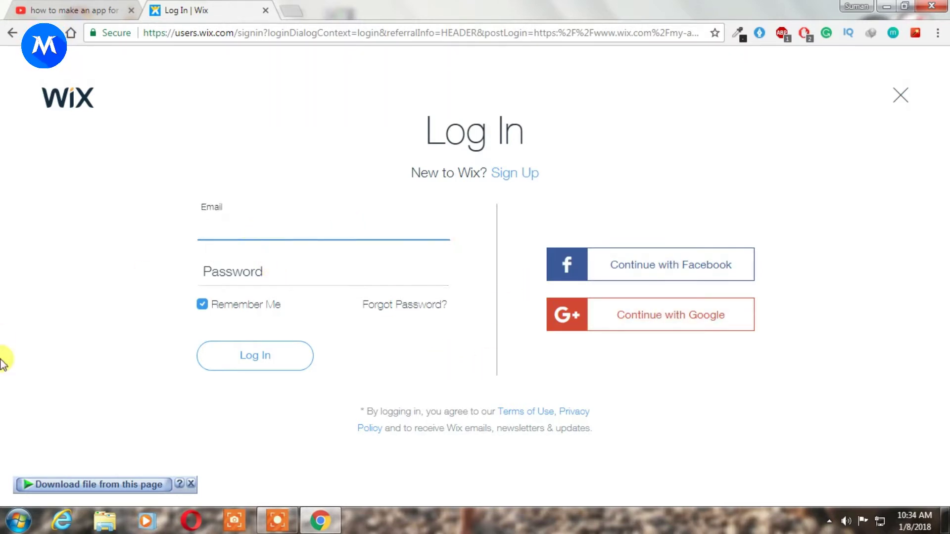
{"action": "left_click", "coordinate": [3, 361]}
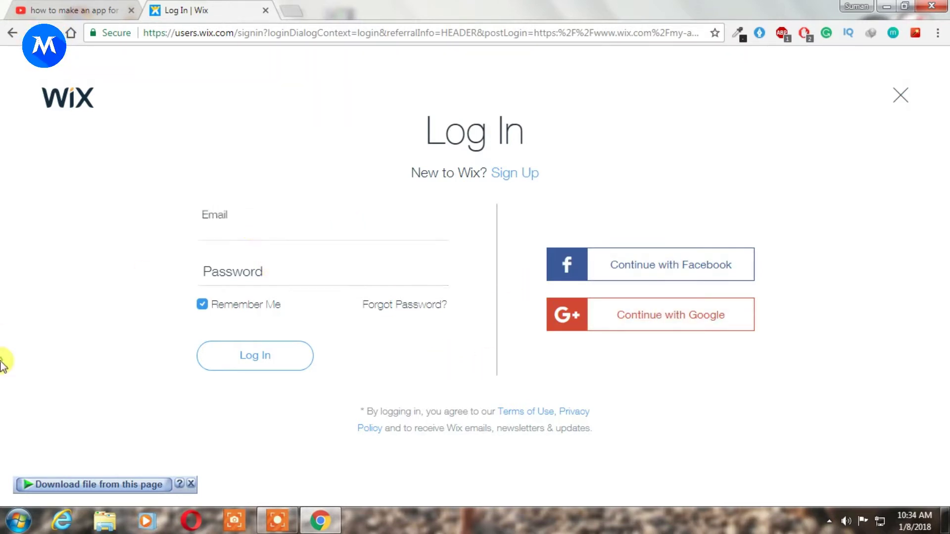
{"action": "left_click", "coordinate": [264, 277]}
{"action": "left_click", "coordinate": [207, 230]}
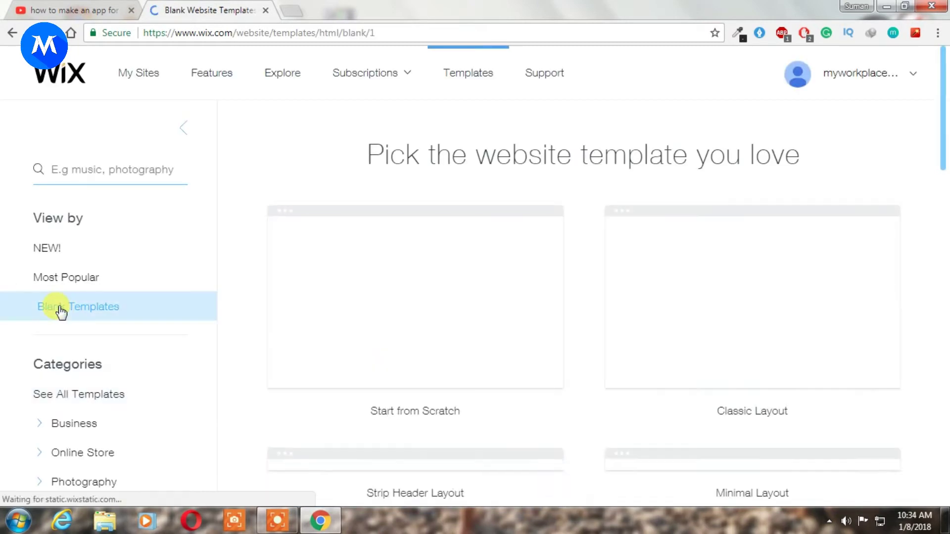
Open the blank Start from Scratch template in the editor and go to Manage Pages
{"action": "mouse_move", "coordinate": [471, 311]}
{"action": "left_click", "coordinate": [366, 292]}
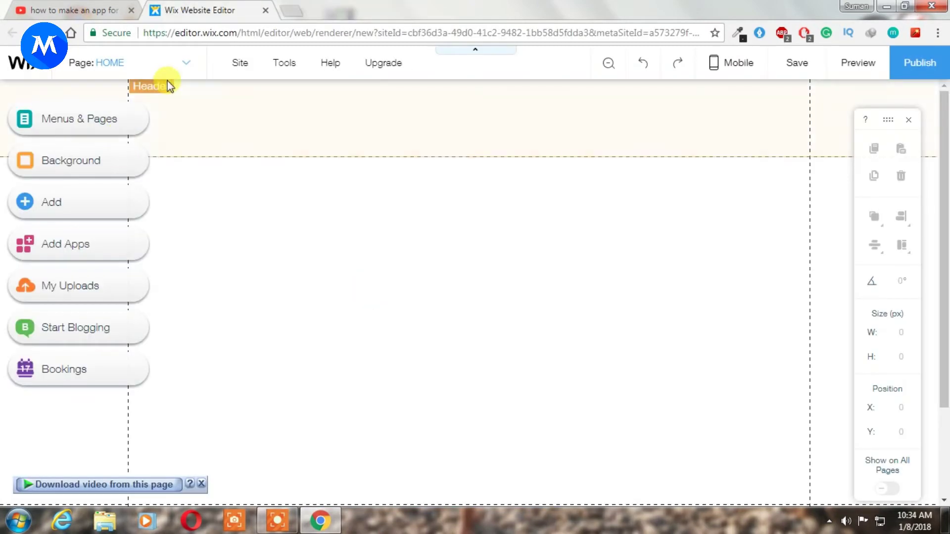
{"action": "left_click", "coordinate": [177, 67]}
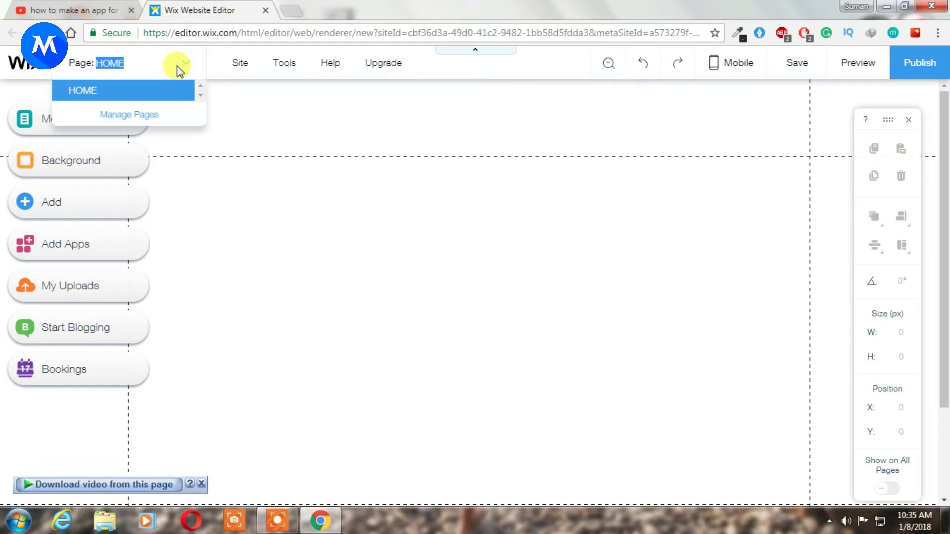
{"action": "left_click", "coordinate": [123, 119]}
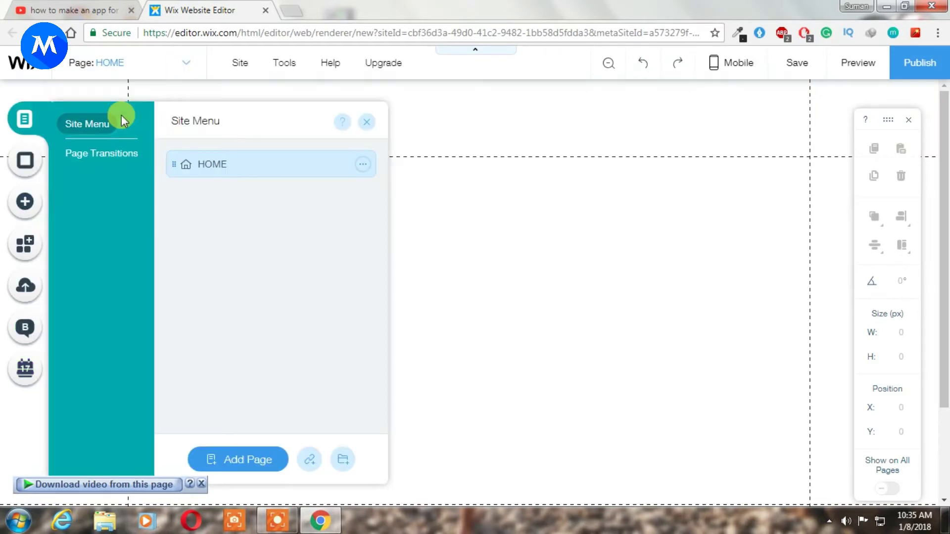
Set the HOME page layout to No Header & Footer and close the page panels
{"action": "left_click", "coordinate": [363, 165]}
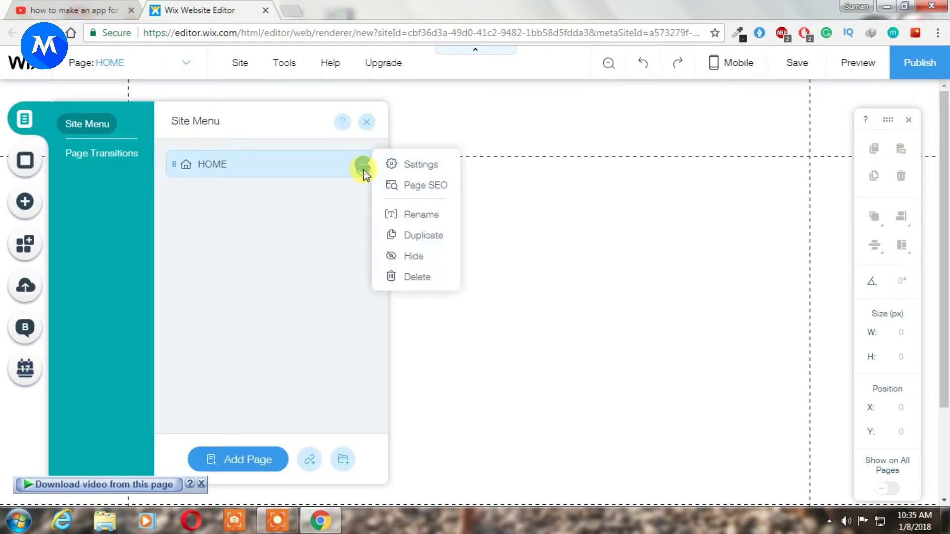
{"action": "left_click", "coordinate": [417, 164]}
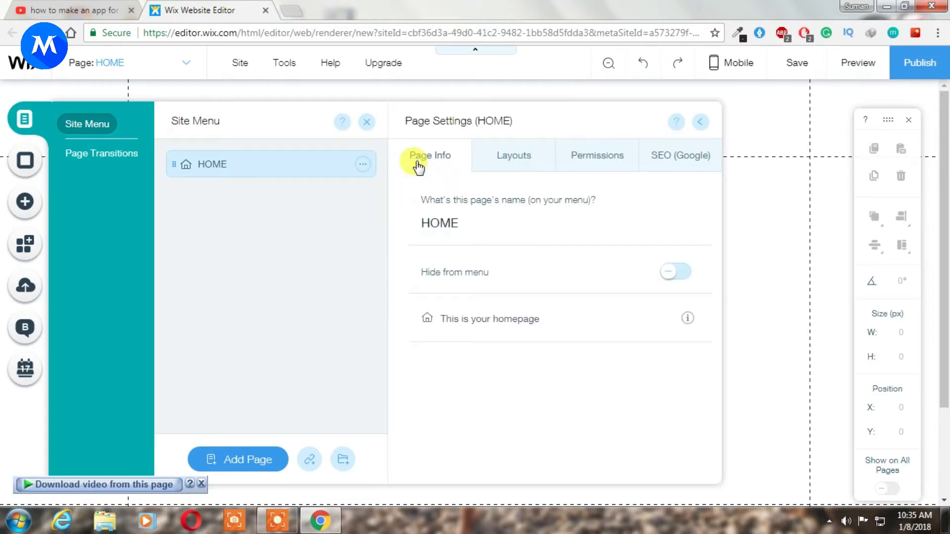
{"action": "left_click", "coordinate": [519, 165]}
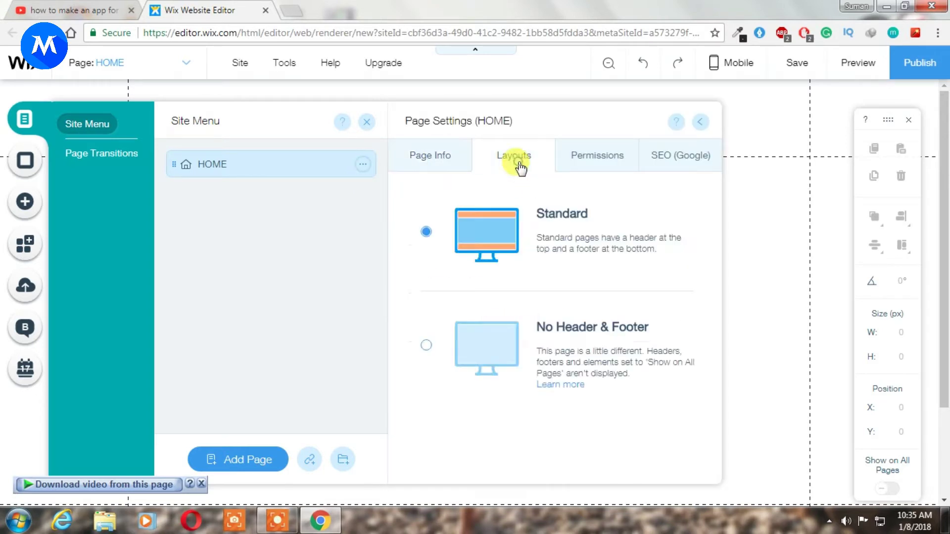
{"action": "left_click", "coordinate": [592, 333]}
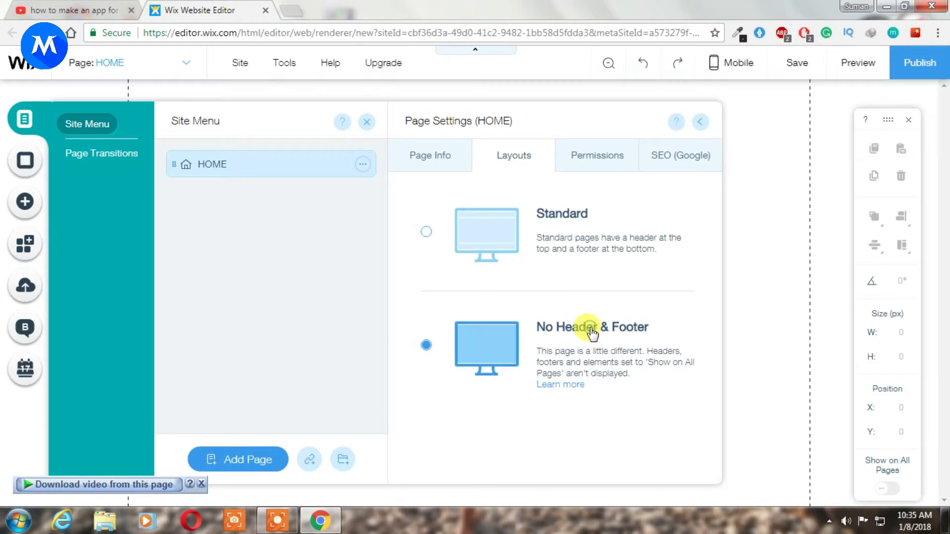
{"action": "left_click", "coordinate": [701, 124]}
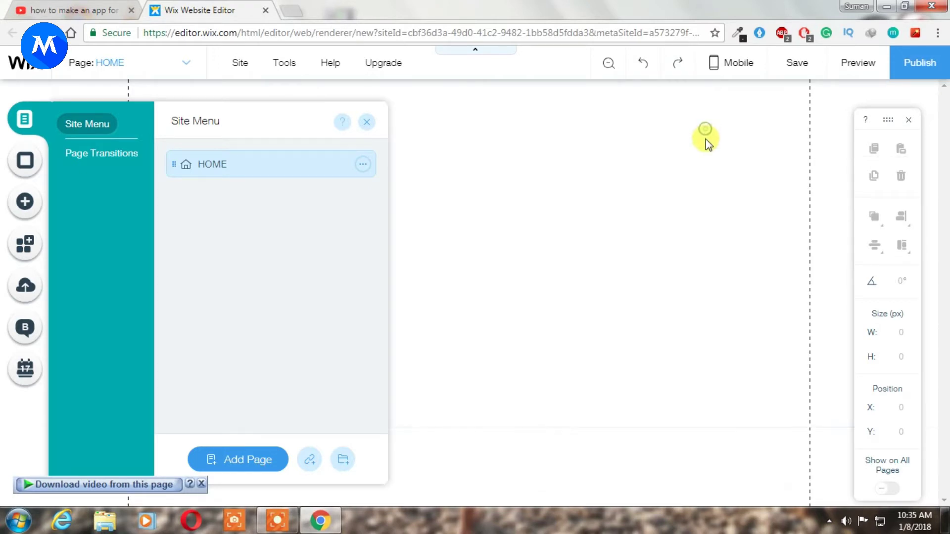
{"action": "left_click", "coordinate": [366, 123]}
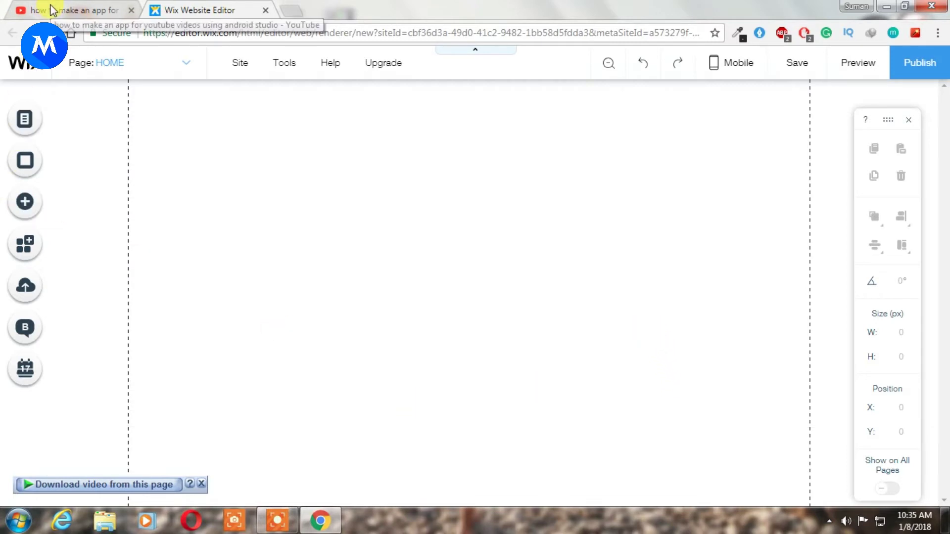
Drag the Classic Wix Video gallery from the Add > Video panel onto the HOME page
{"action": "left_click", "coordinate": [25, 202]}
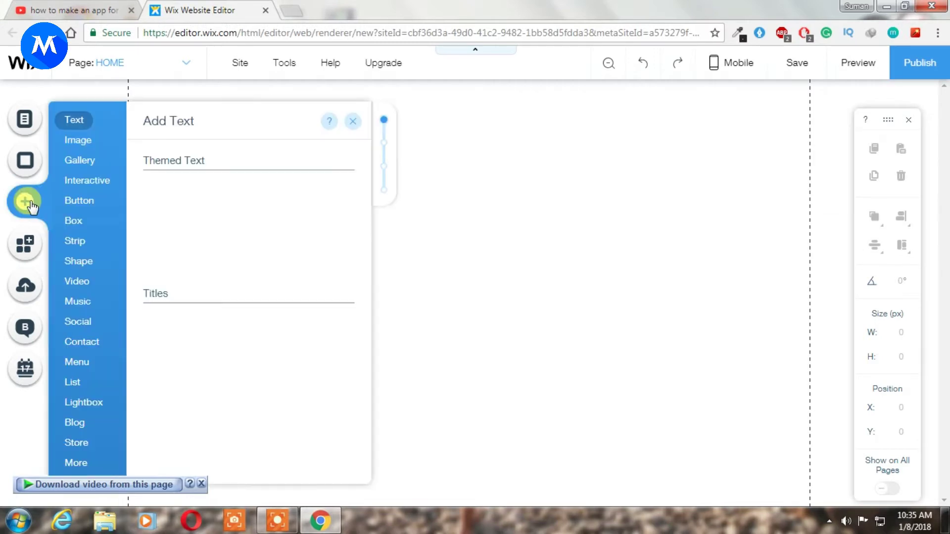
{"action": "left_click", "coordinate": [78, 160]}
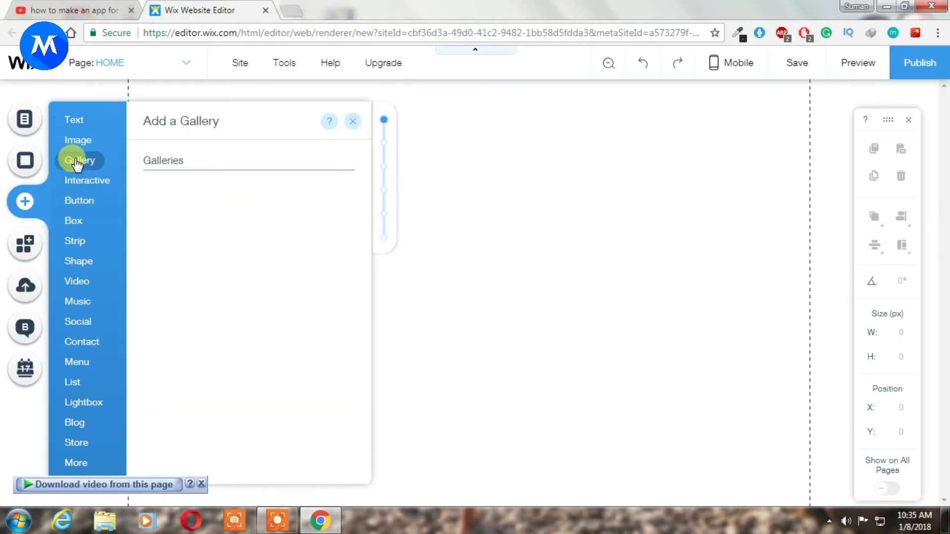
{"action": "left_click", "coordinate": [78, 282]}
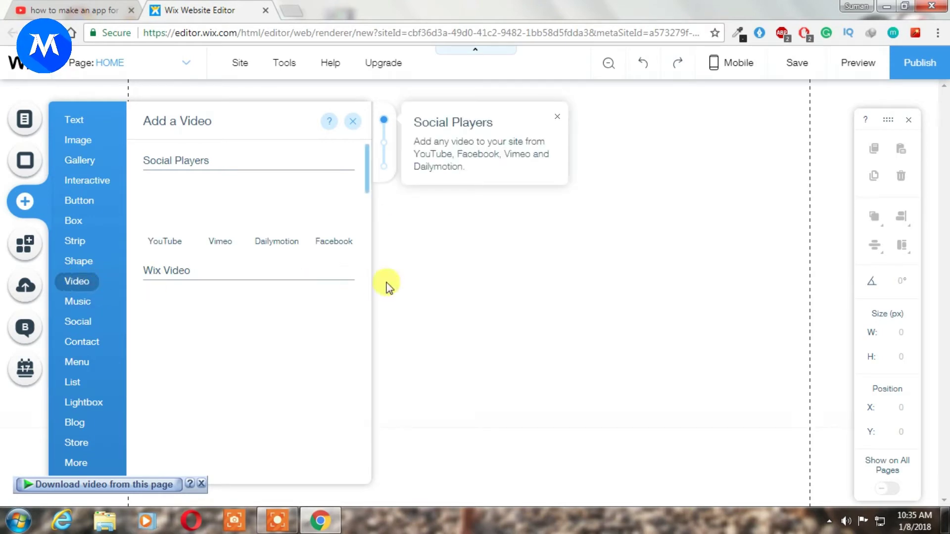
{"action": "scroll", "coordinate": [307, 258], "scroll_direction": "down", "scroll_amount": 2}
{"action": "left_click_drag", "start_coordinate": [306, 257], "coordinate": [506, 285]}
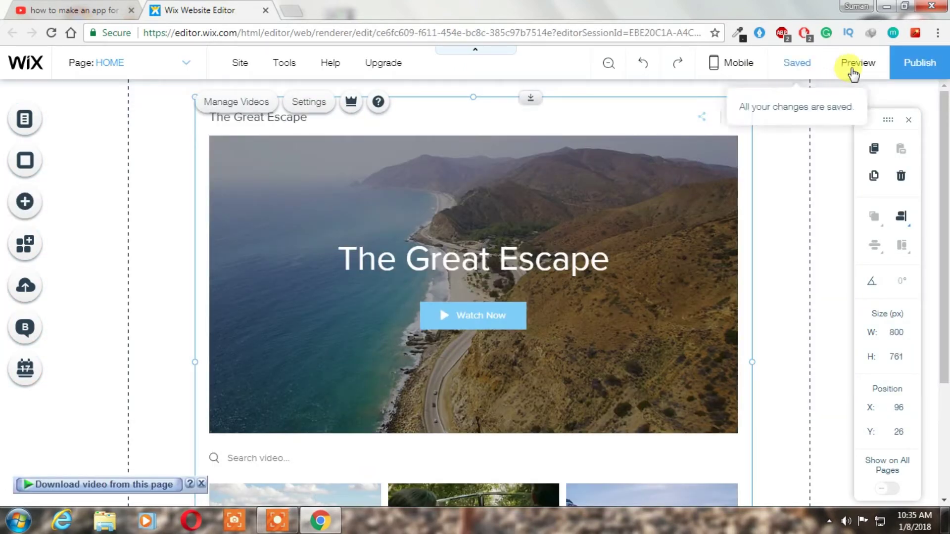
Switch to Edit Mobile View and dismiss the mobile editor welcome message
{"action": "mouse_move", "coordinate": [731, 72]}
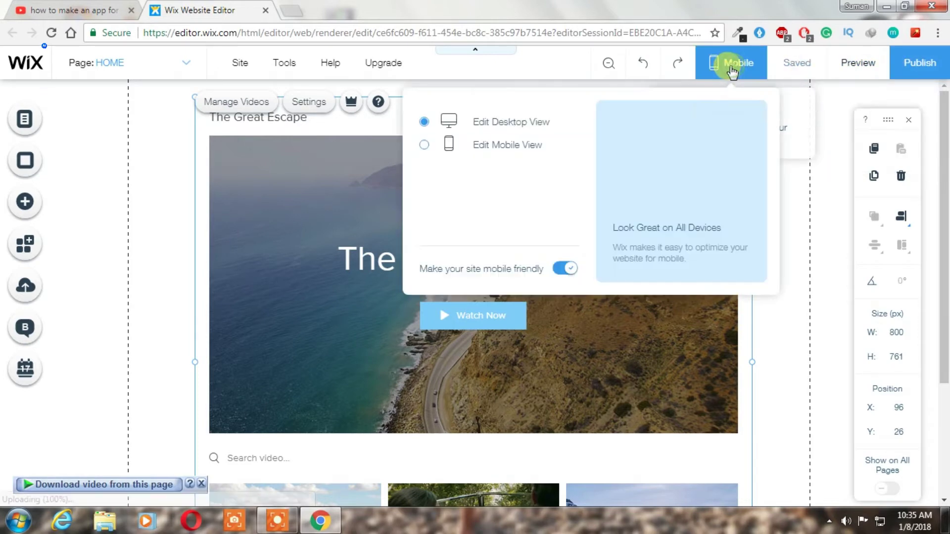
{"action": "left_click", "coordinate": [464, 151]}
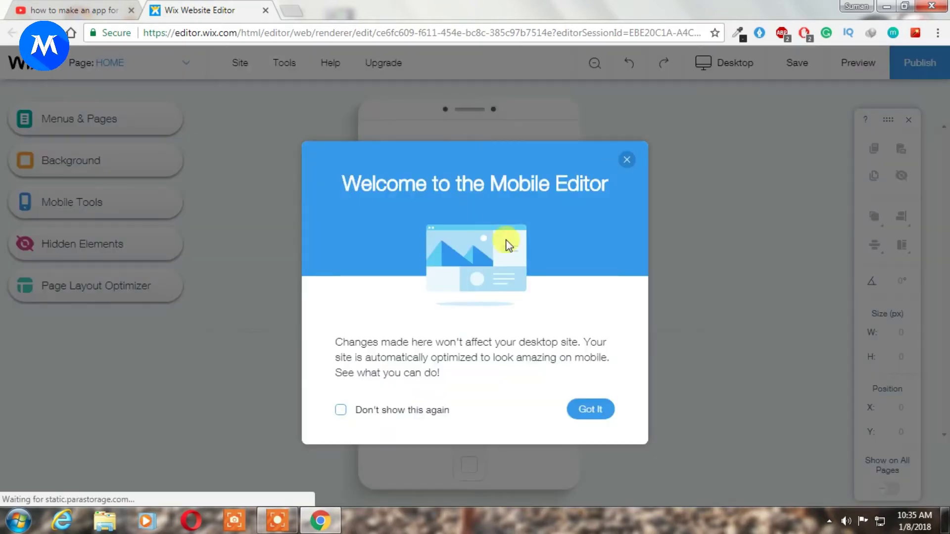
{"action": "left_click", "coordinate": [588, 411]}
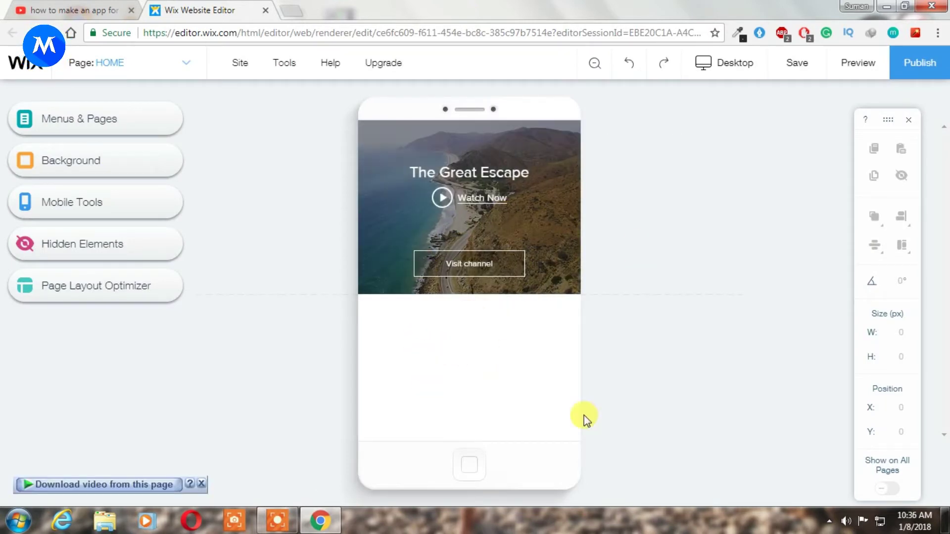
Return from the mobile editor to desktop editing
{"action": "mouse_move", "coordinate": [445, 191]}
{"action": "mouse_move", "coordinate": [722, 63]}
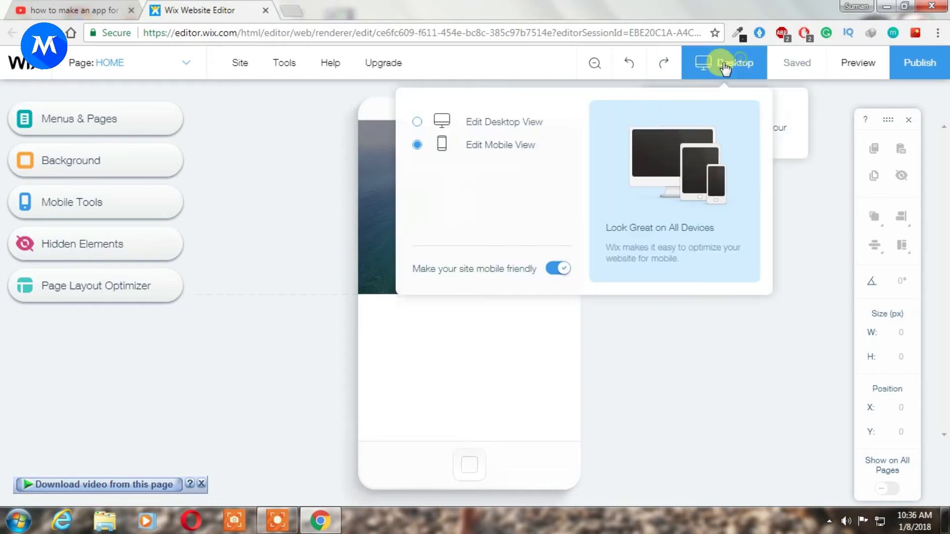
{"action": "left_click", "coordinate": [488, 127]}
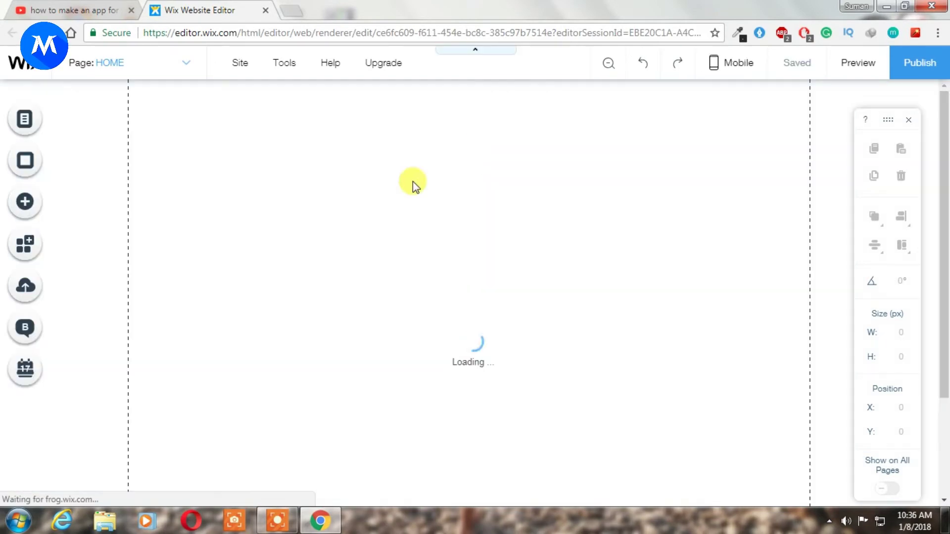
Add a large heading below the gallery reading 'Watch other videos by click on visit channel'
{"action": "left_click", "coordinate": [28, 204]}
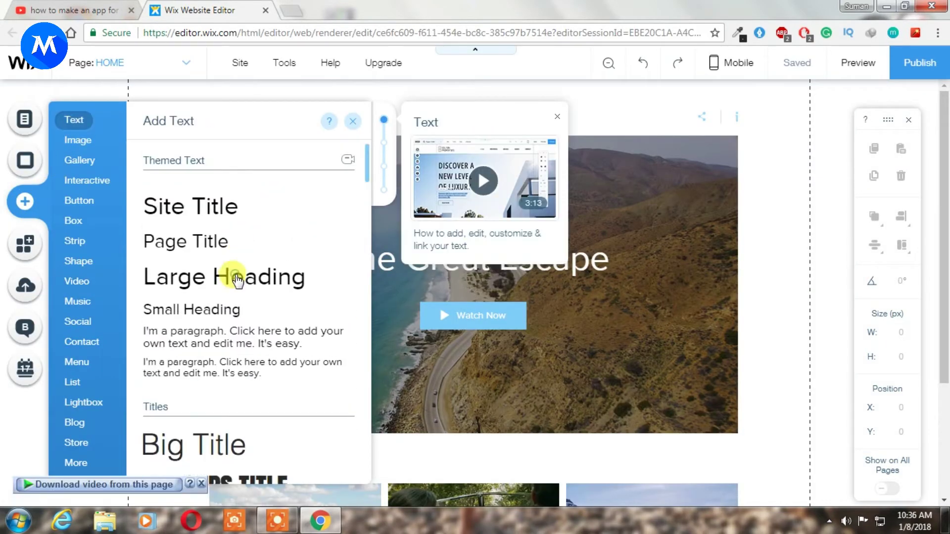
{"action": "left_click_drag", "start_coordinate": [237, 280], "coordinate": [479, 466]}
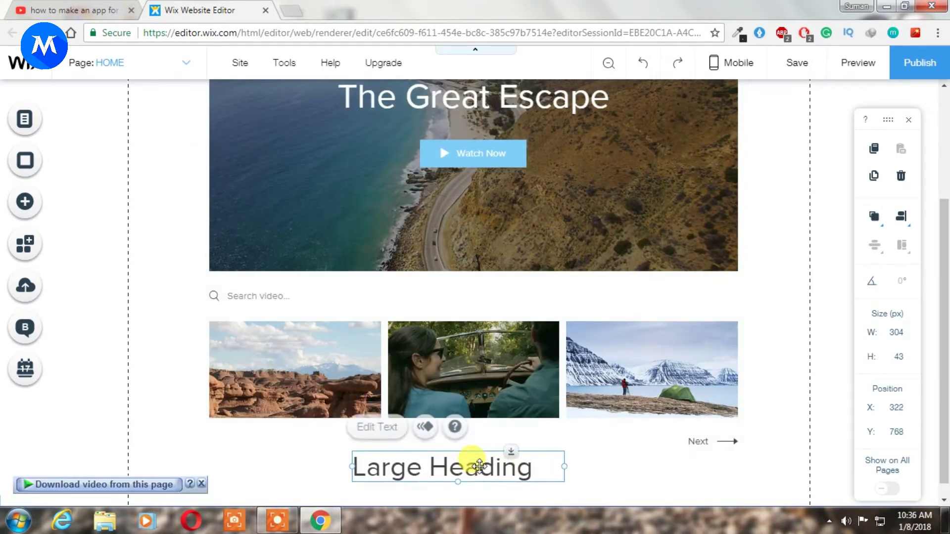
{"action": "double_click", "coordinate": [479, 466]}
{"action": "type", "text": "Watch other"}
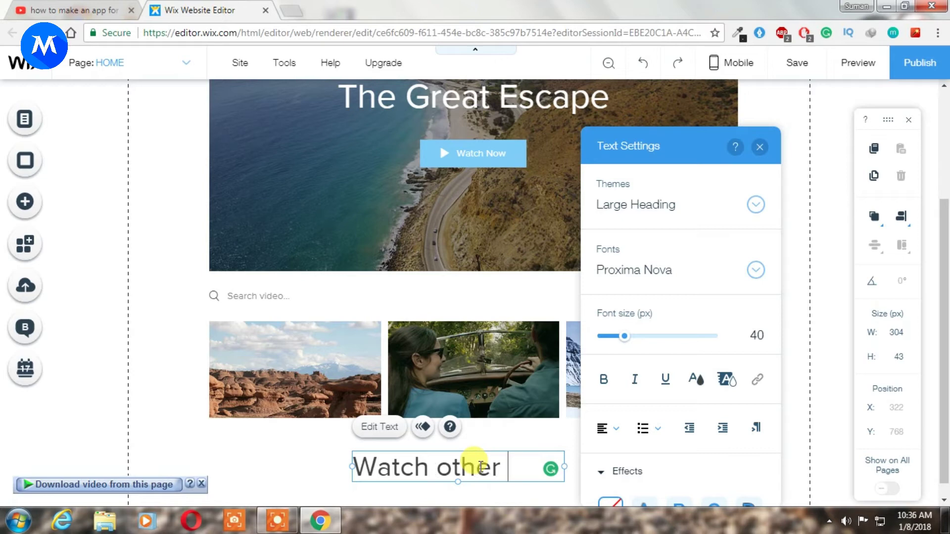
{"action": "type", "text": " videos by click"}
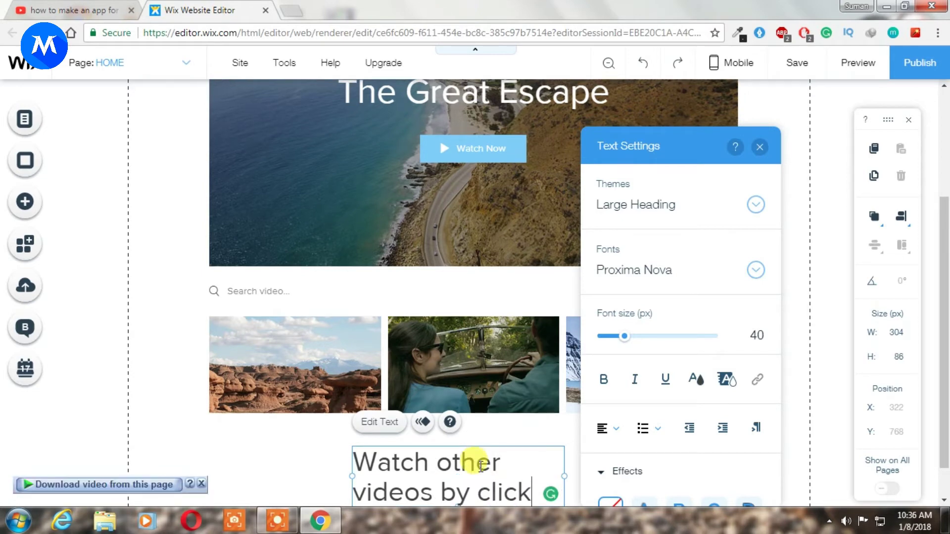
{"action": "type", "text": "onh visit channel"}
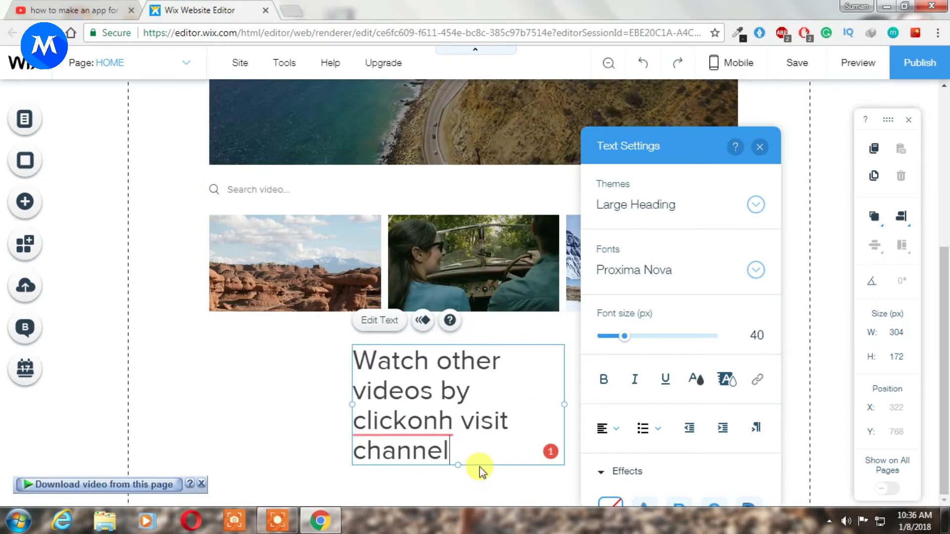
{"action": "left_click", "coordinate": [430, 492]}
{"action": "left_click", "coordinate": [376, 263]}
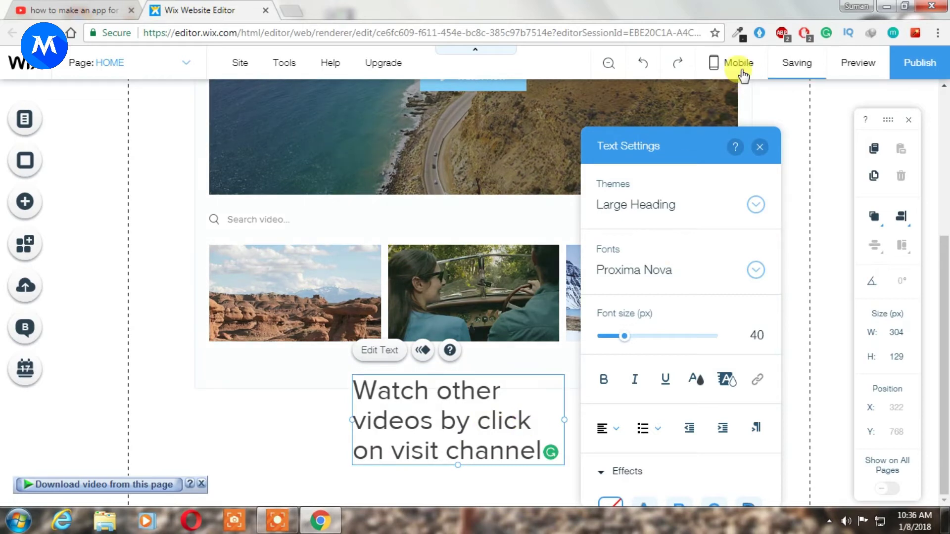
In the mobile layout, drag the 'Watch other videos' heading down below the hero image
{"action": "mouse_move", "coordinate": [738, 59]}
{"action": "left_click", "coordinate": [500, 146]}
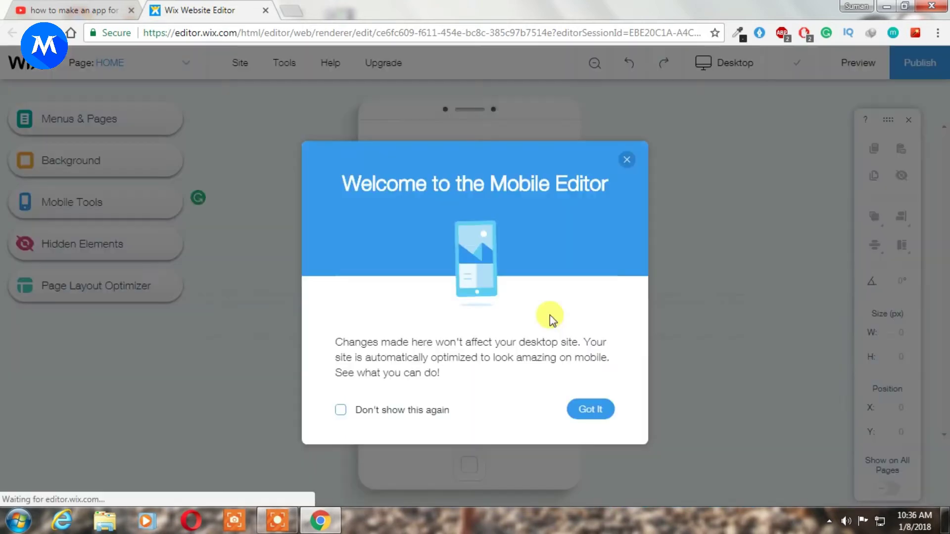
{"action": "left_click", "coordinate": [588, 411]}
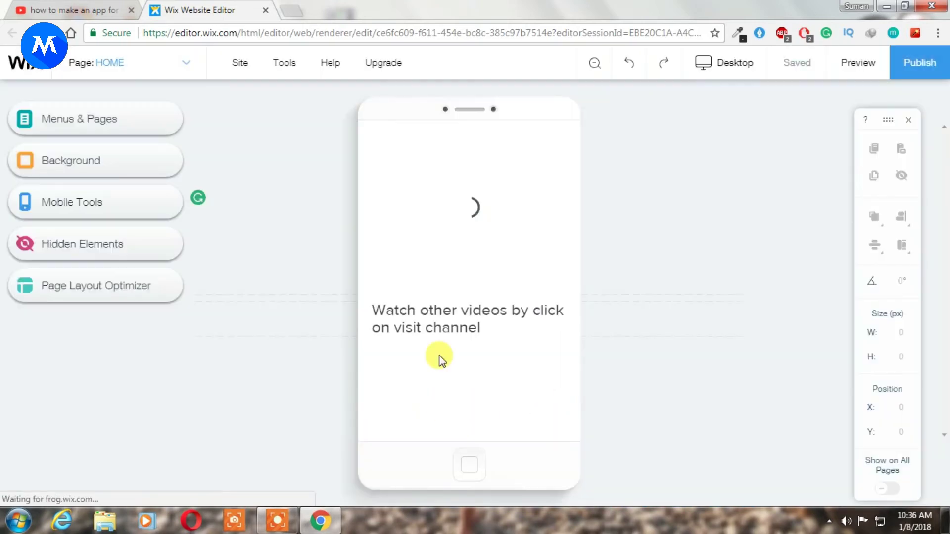
{"action": "left_click", "coordinate": [453, 311]}
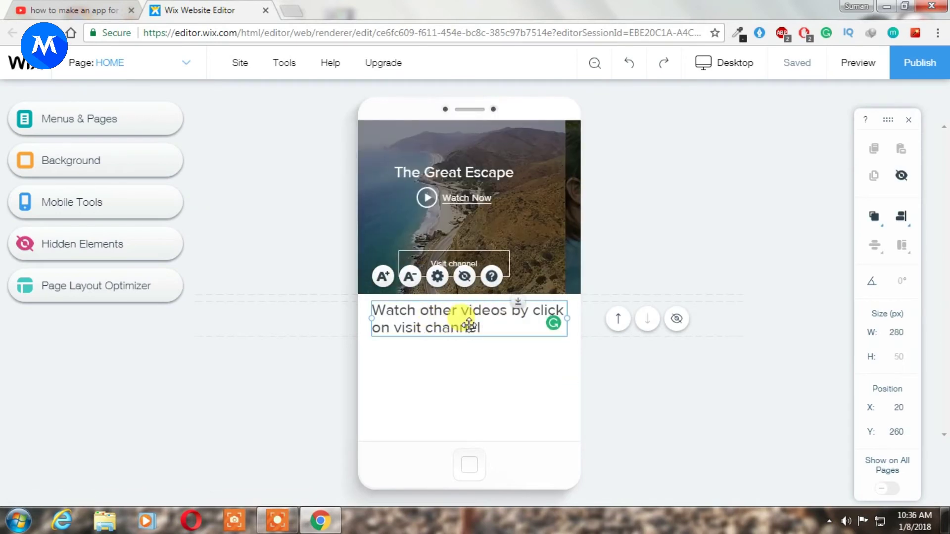
{"action": "left_click_drag", "start_coordinate": [458, 316], "coordinate": [474, 383]}
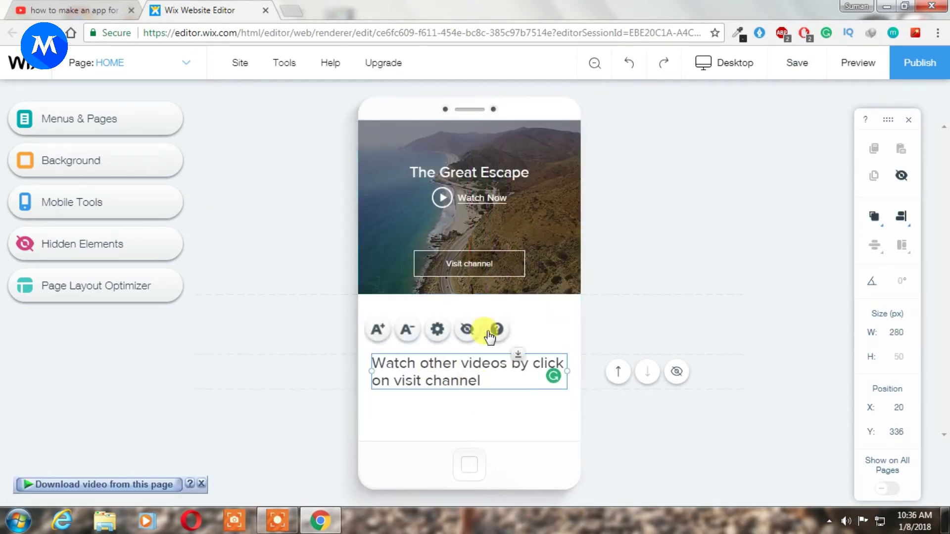
{"action": "left_click", "coordinate": [537, 334]}
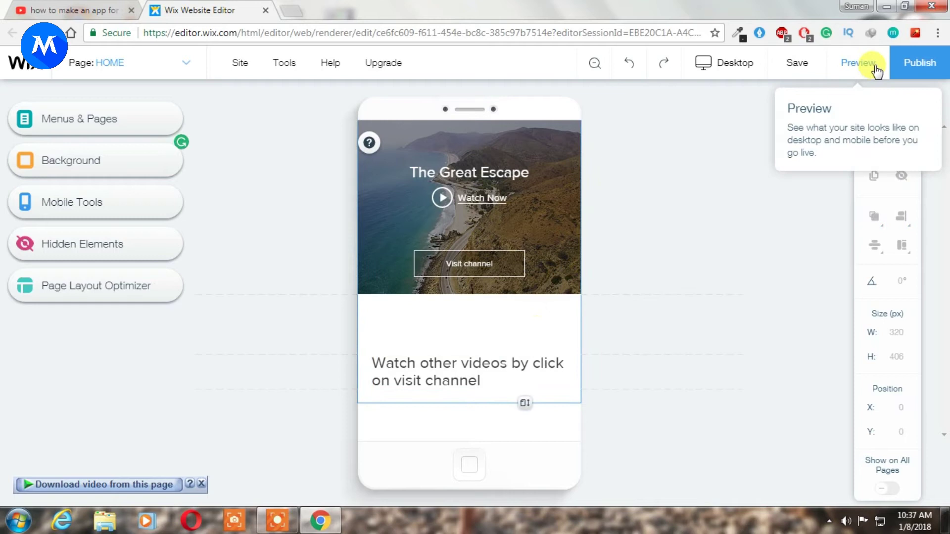
Preview the site, then open the Wix Video gallery's Settings
{"action": "left_click", "coordinate": [866, 71]}
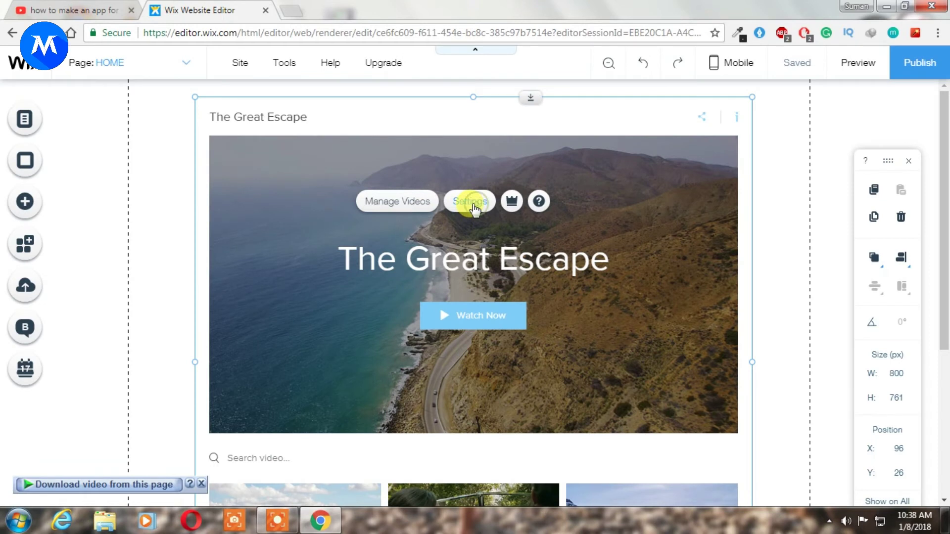
{"action": "left_click", "coordinate": [471, 203]}
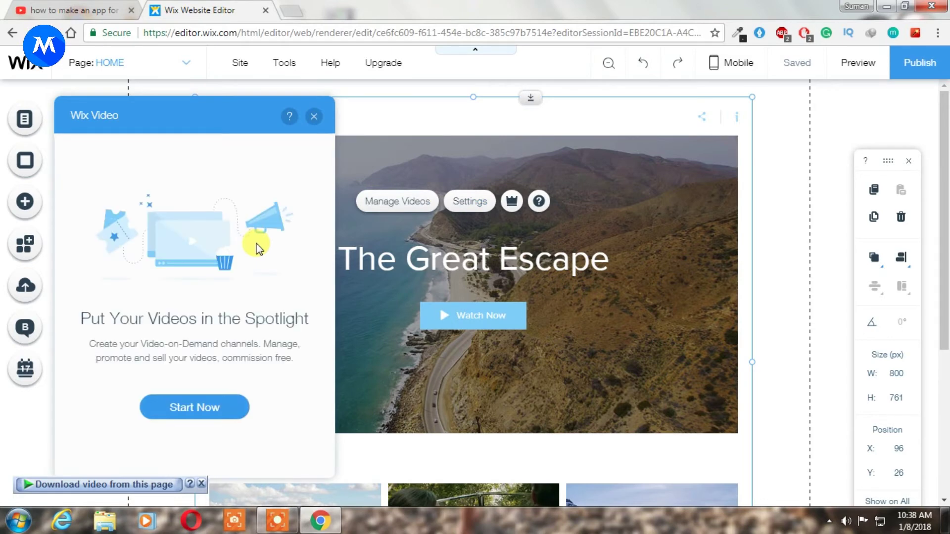
Paste the Monster Techno YouTube channel URL into Wix Video and add it as a YouTube feed
{"action": "left_click", "coordinate": [201, 408]}
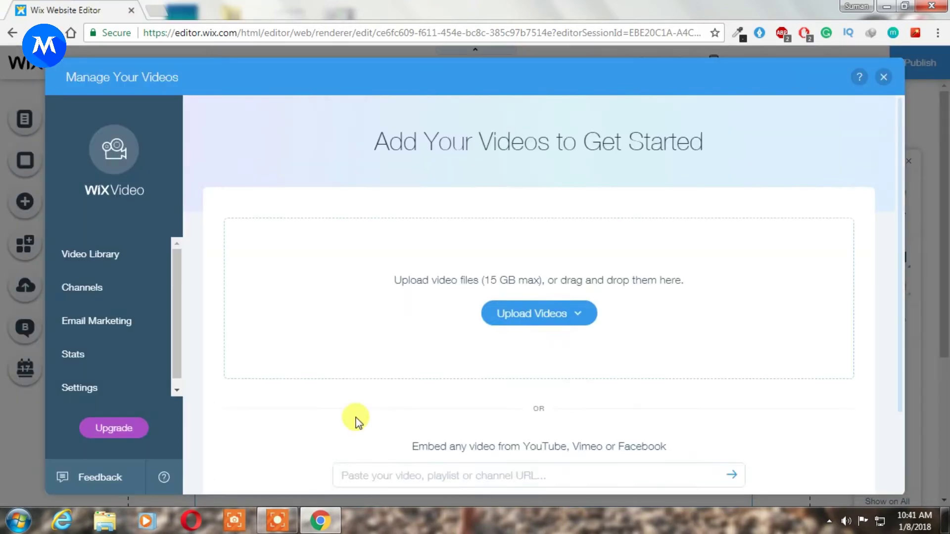
{"action": "scroll", "coordinate": [432, 427], "scroll_direction": "down", "scroll_amount": 2}
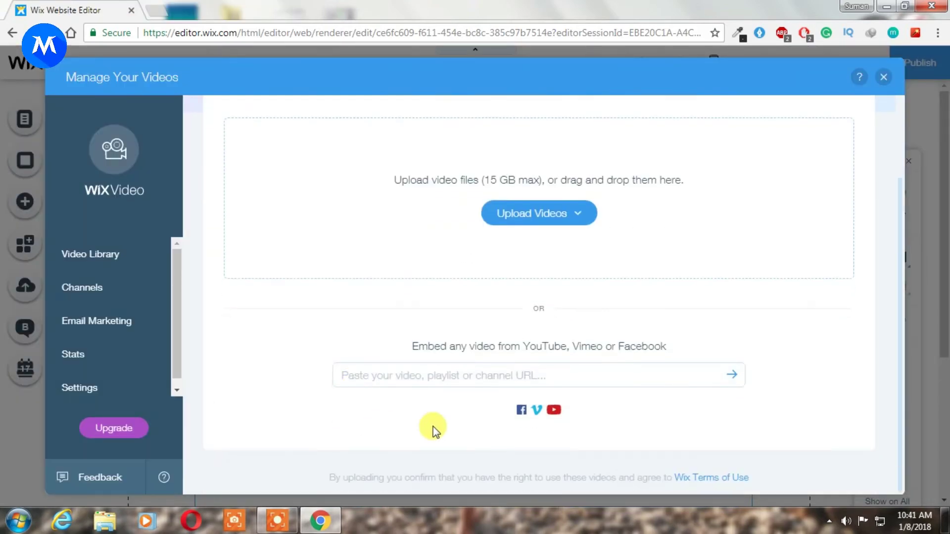
{"action": "left_click", "coordinate": [465, 378]}
{"action": "right_click", "coordinate": [465, 376]}
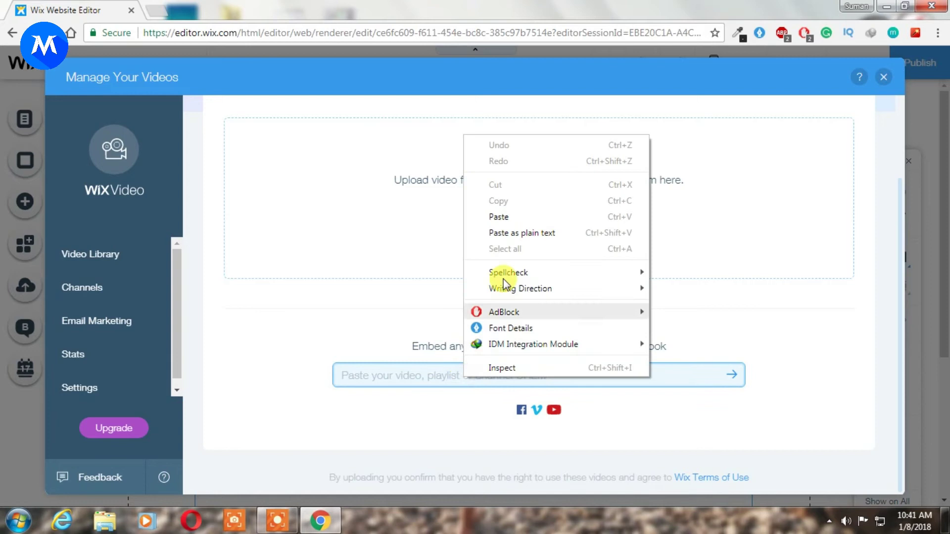
{"action": "left_click", "coordinate": [504, 215]}
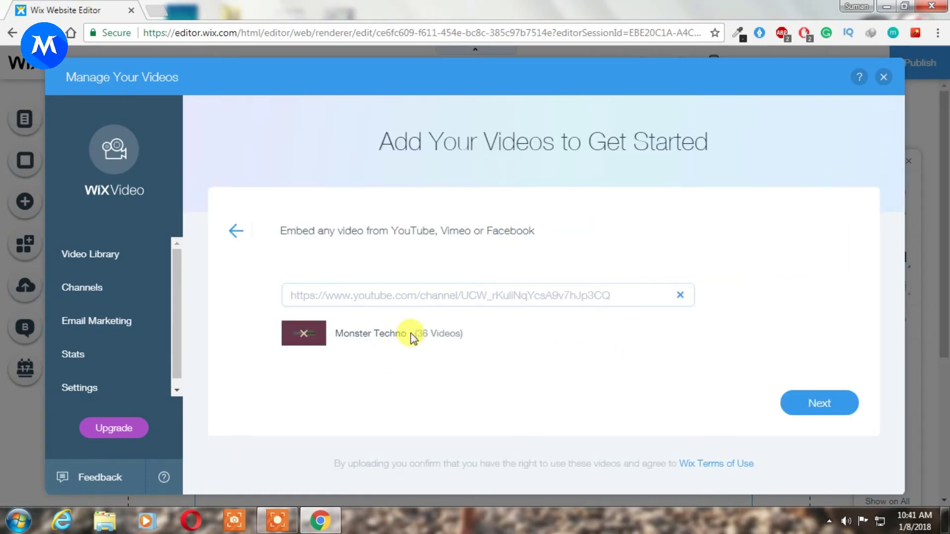
{"action": "left_click_drag", "start_coordinate": [414, 333], "coordinate": [451, 324]}
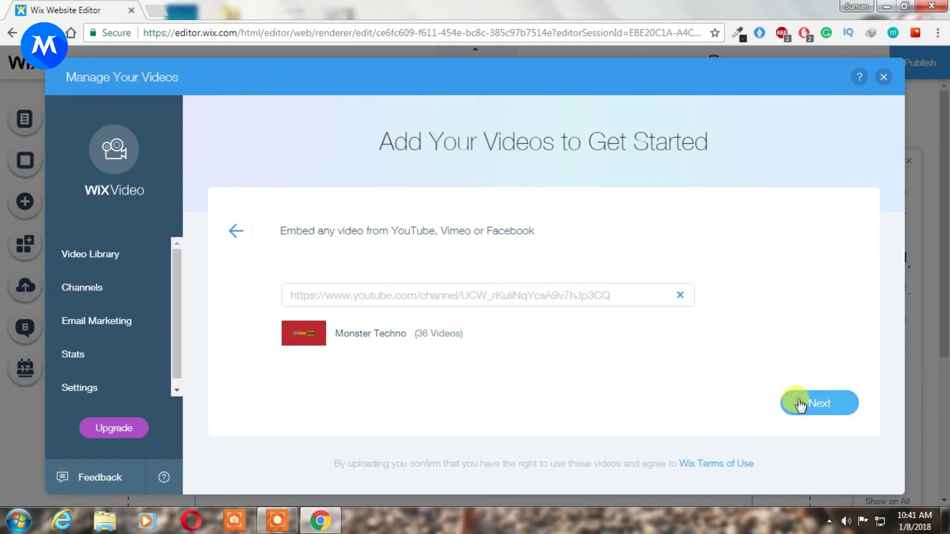
{"action": "left_click", "coordinate": [788, 402]}
{"action": "left_click", "coordinate": [710, 418]}
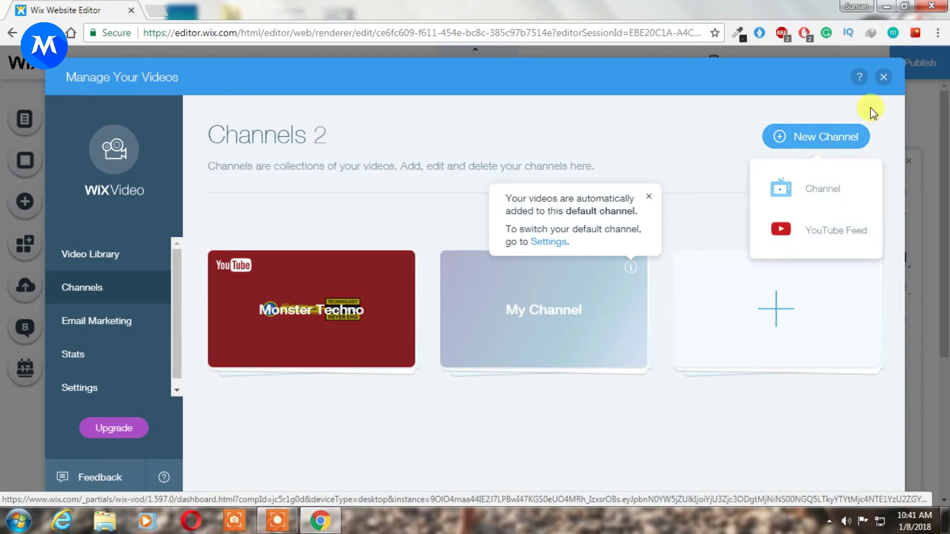
Close the video manager, choose Monster Techno as the gallery's channel, and close the settings panel
{"action": "left_click", "coordinate": [880, 76]}
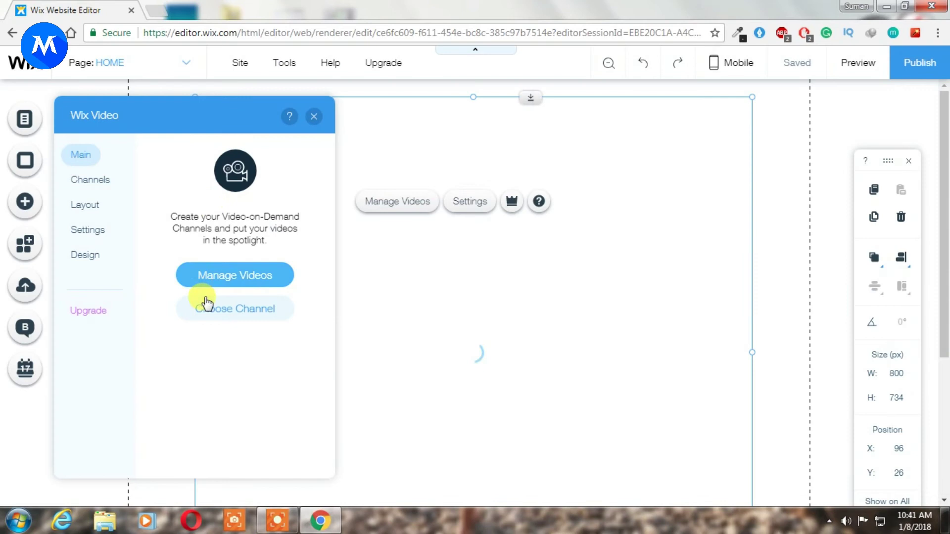
{"action": "left_click", "coordinate": [207, 309]}
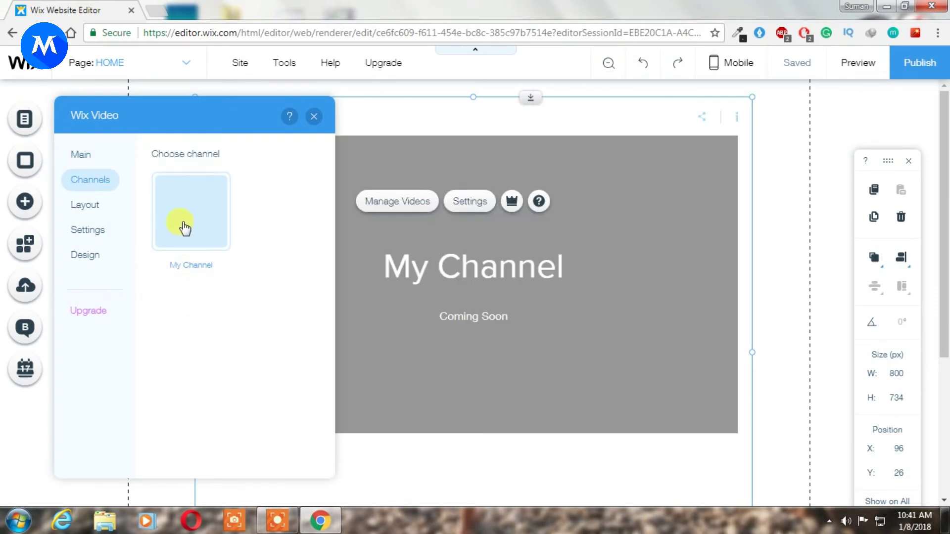
{"action": "left_click", "coordinate": [193, 224]}
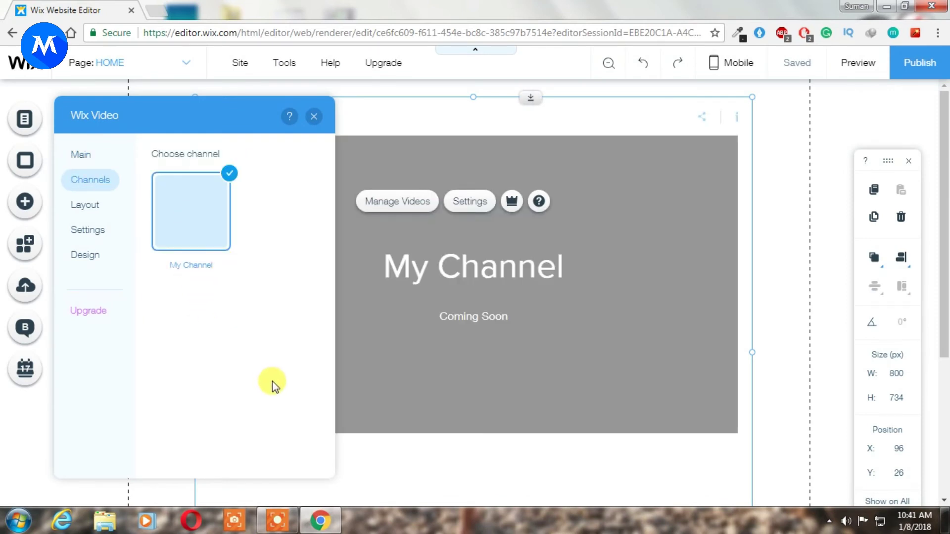
{"action": "left_click", "coordinate": [169, 225]}
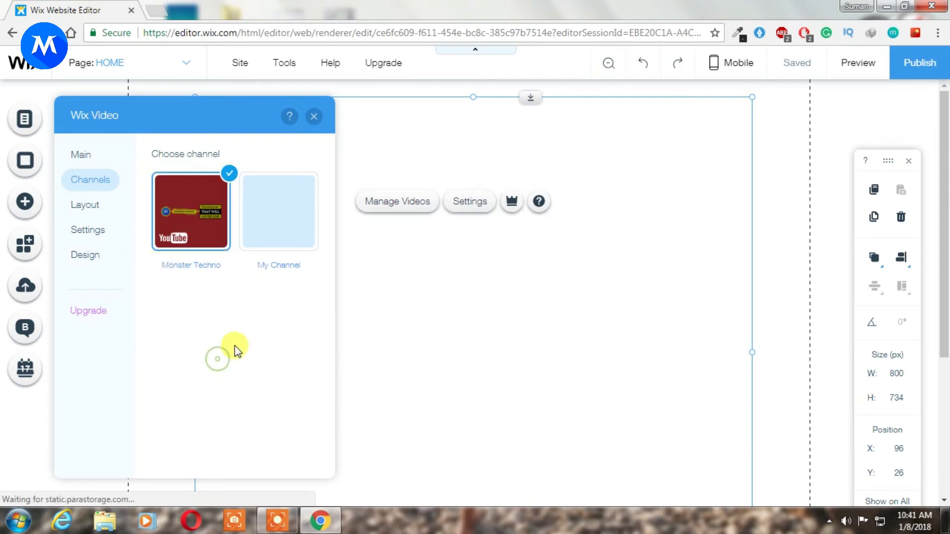
{"action": "left_click", "coordinate": [312, 117]}
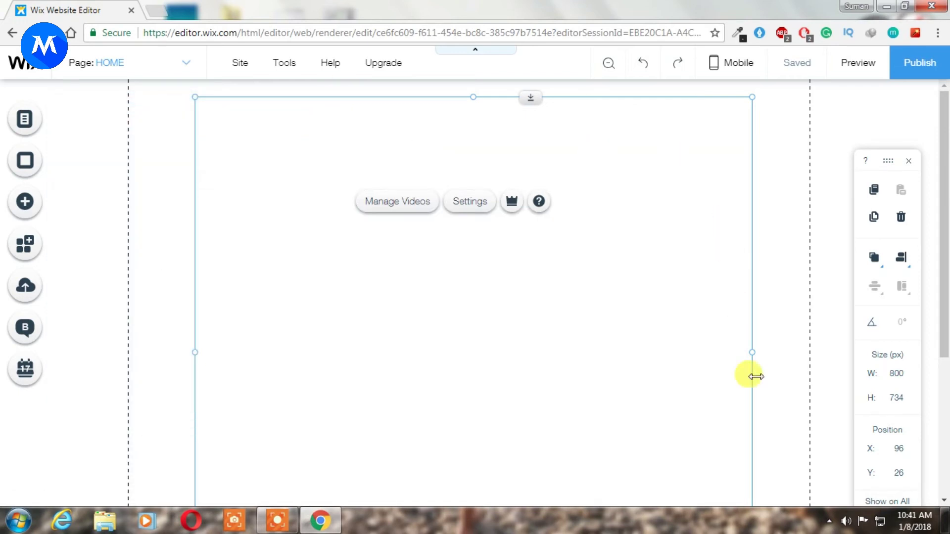
{"action": "scroll", "coordinate": [750, 438], "scroll_direction": "down", "scroll_amount": 4}
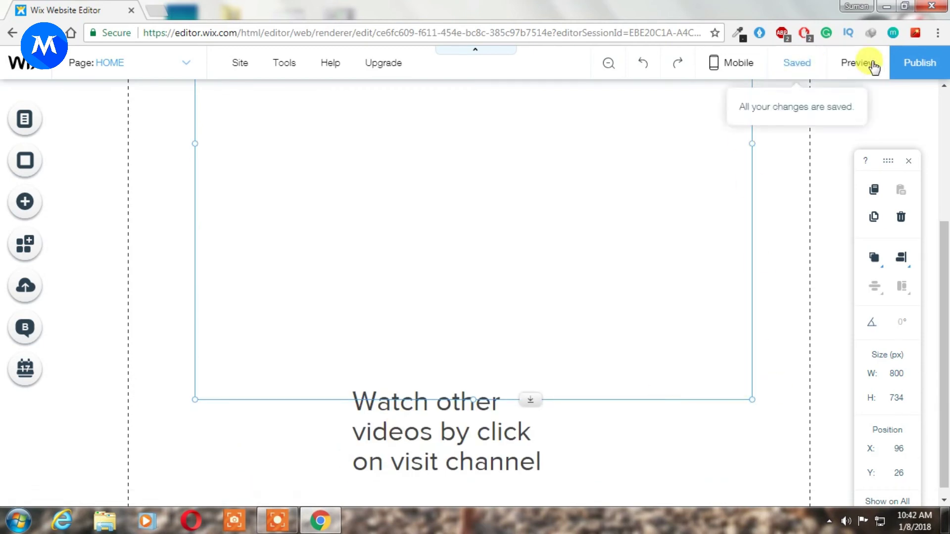
Publish the video site live, then close Chrome and confirm leaving the Wix Editor
{"action": "scroll", "coordinate": [771, 297], "scroll_direction": "up", "scroll_amount": 4}
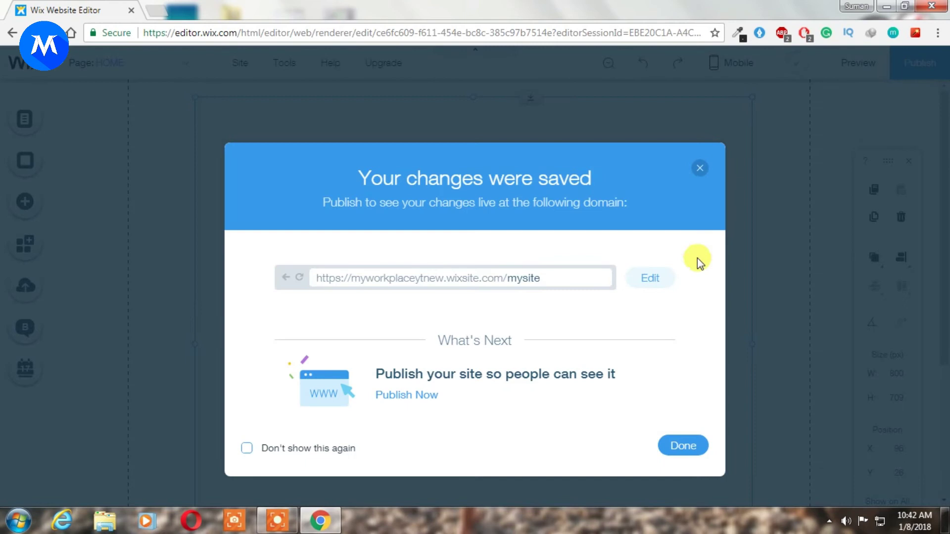
{"action": "left_click", "coordinate": [676, 442]}
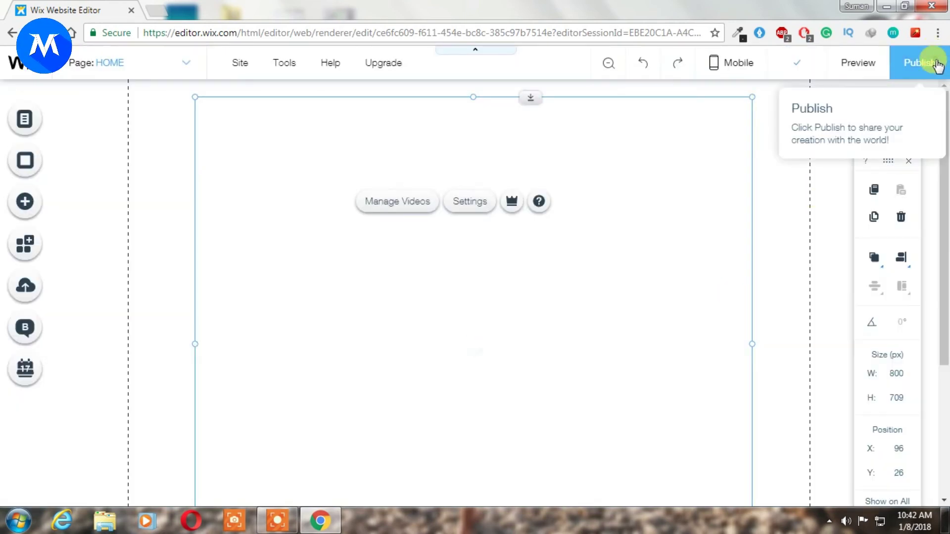
{"action": "left_click", "coordinate": [936, 66]}
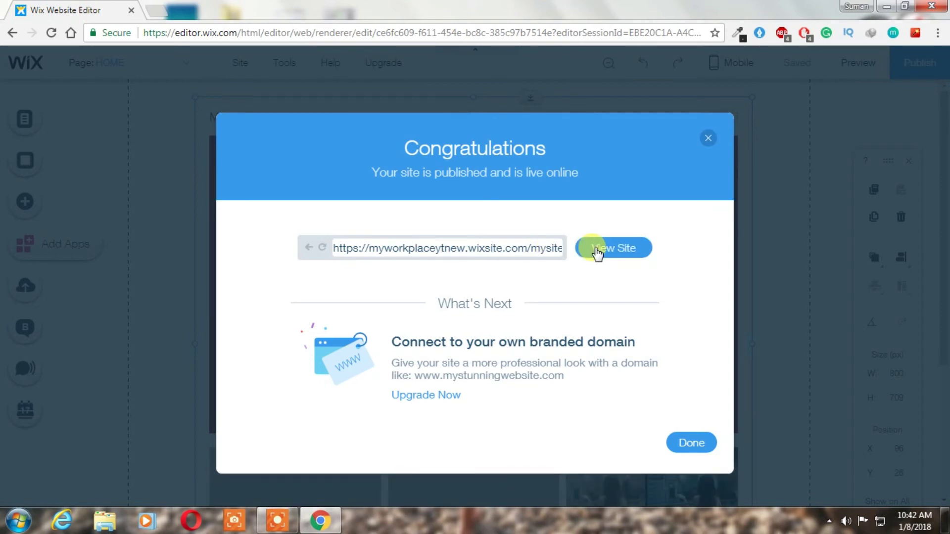
{"action": "key", "text": "alt+F4"}
{"action": "left_click", "coordinate": [541, 106]}
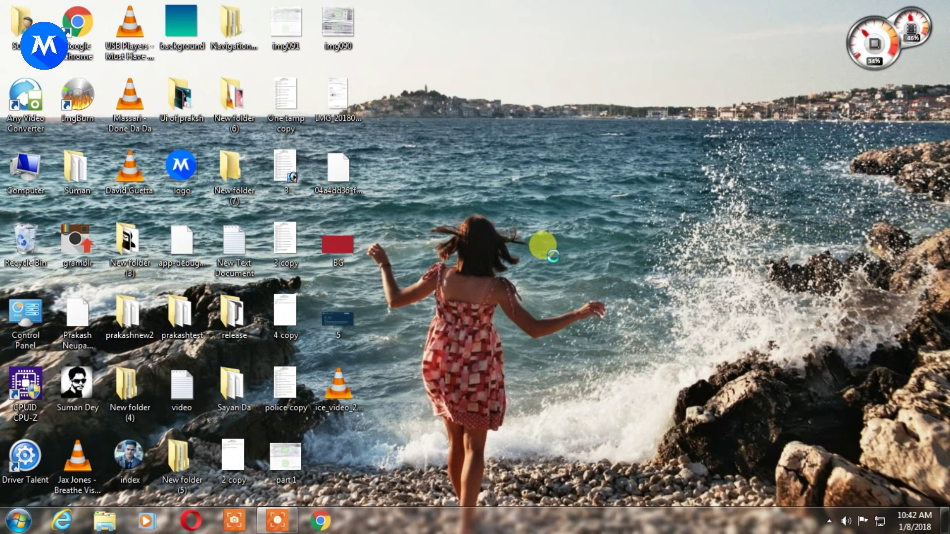
Create a new text document on the desktop and open it in Notepad
{"action": "right_click", "coordinate": [544, 247]}
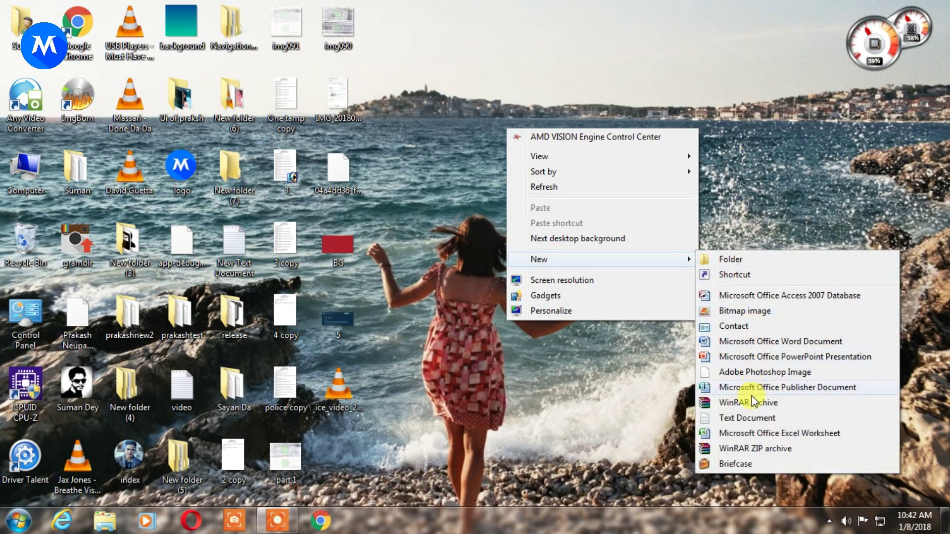
{"action": "left_click", "coordinate": [744, 417]}
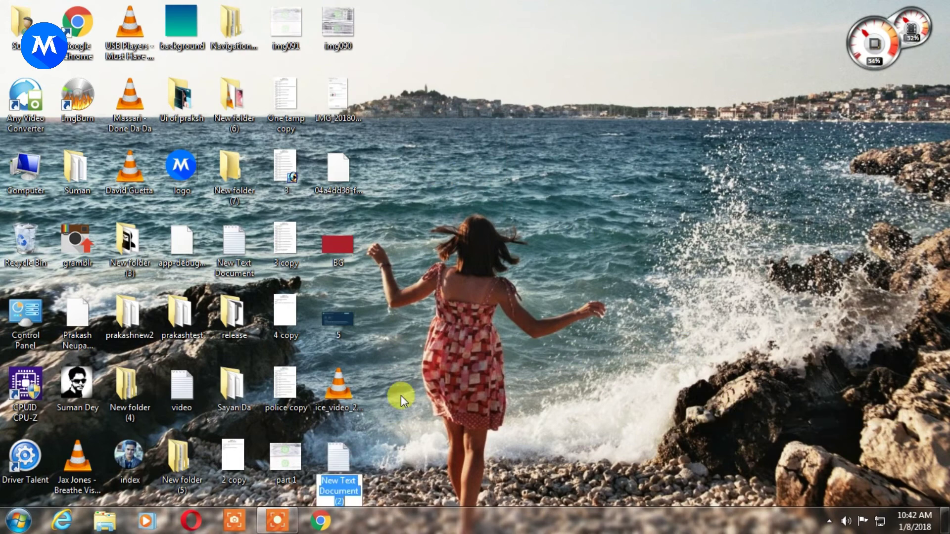
{"action": "double_click", "coordinate": [337, 467]}
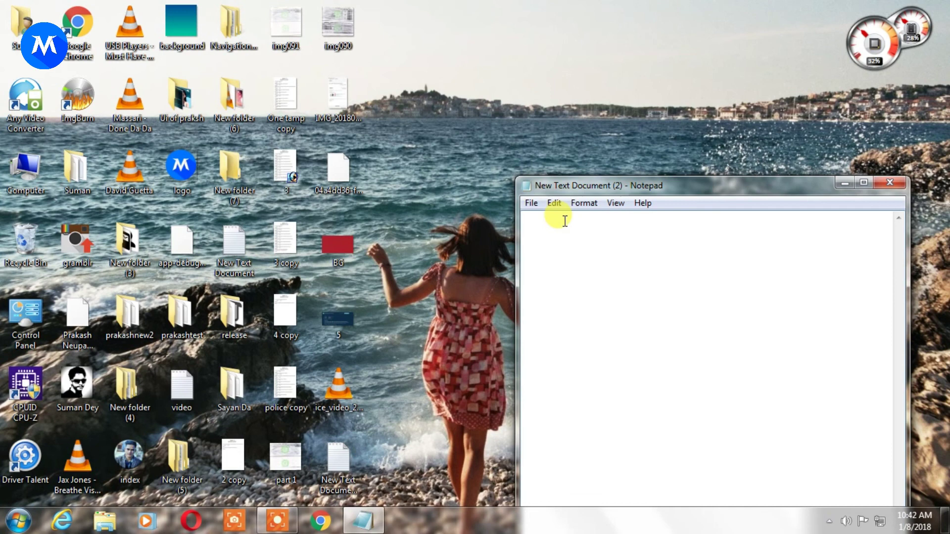
Paste the published site's URL into the document and save it
{"action": "right_click", "coordinate": [565, 220]}
{"action": "left_click", "coordinate": [630, 280]}
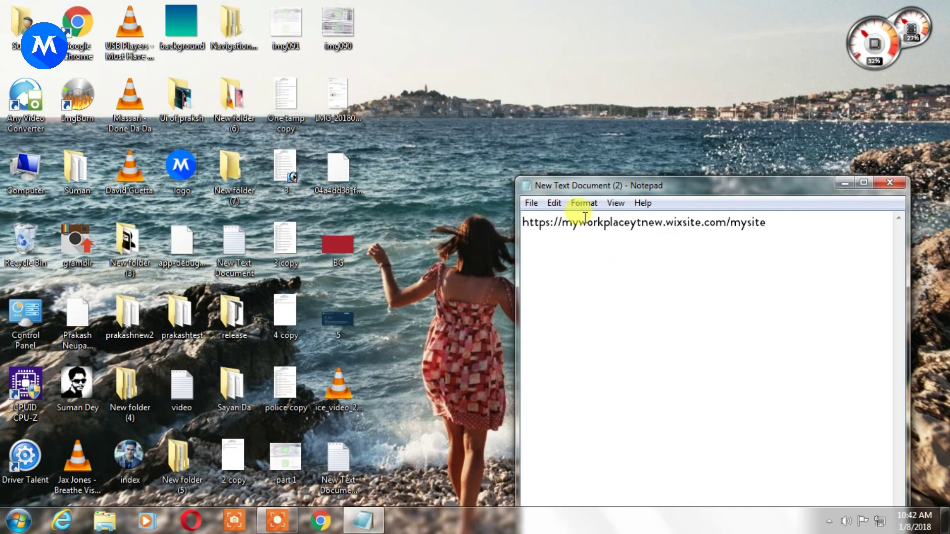
{"action": "left_click", "coordinate": [530, 203]}
{"action": "left_click", "coordinate": [559, 250]}
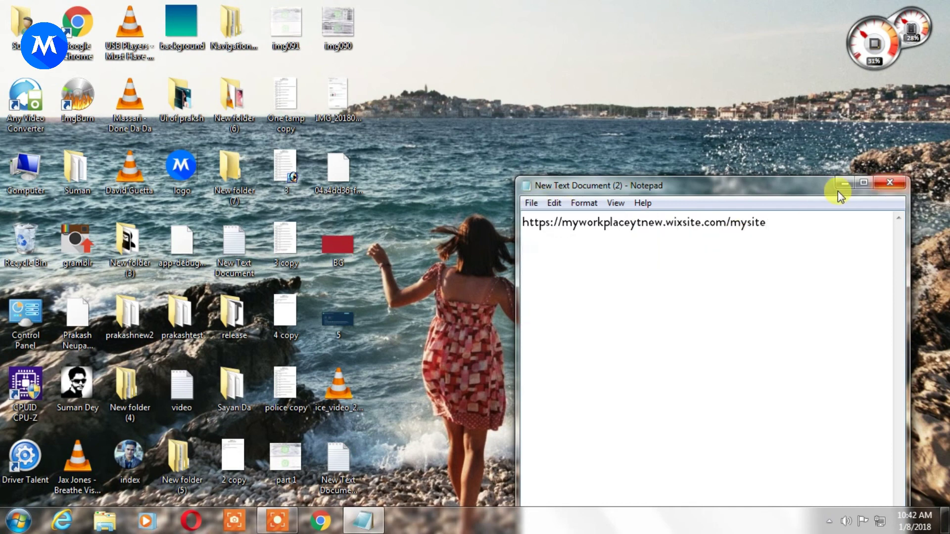